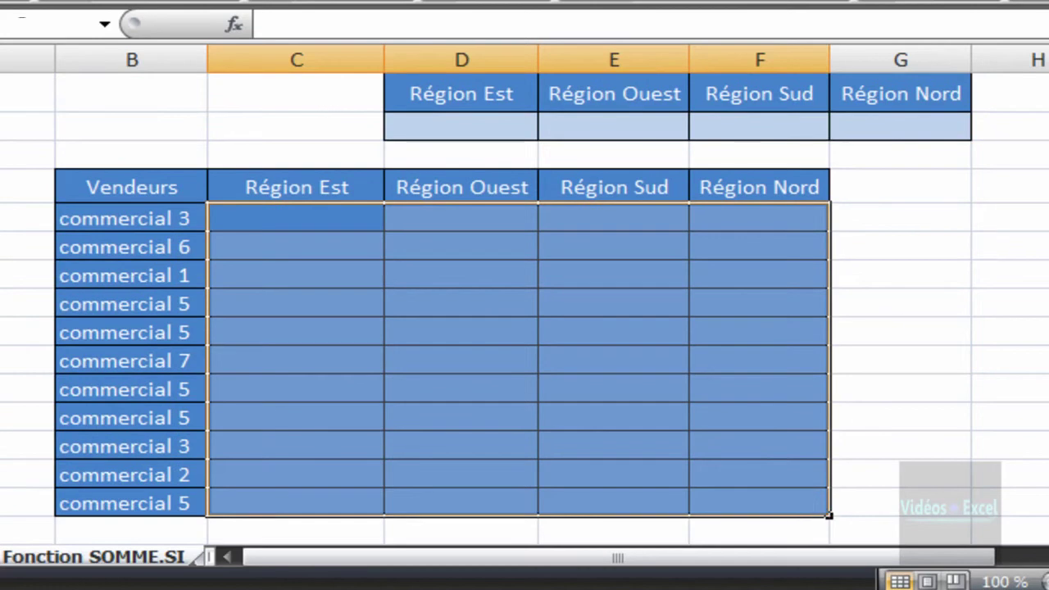
# - Fill the sales range C6:F16 with random whole numbers using =ALEA.ENTRE.BORNES(1000;10000)
pyautogui.scroll(1, 525, 328)
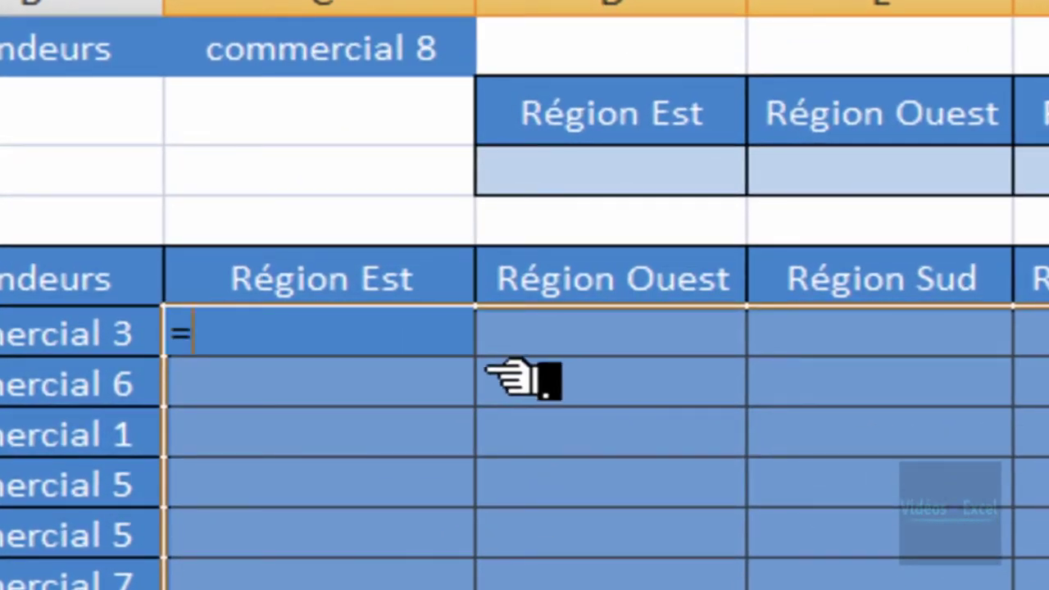
pyautogui.write('al')
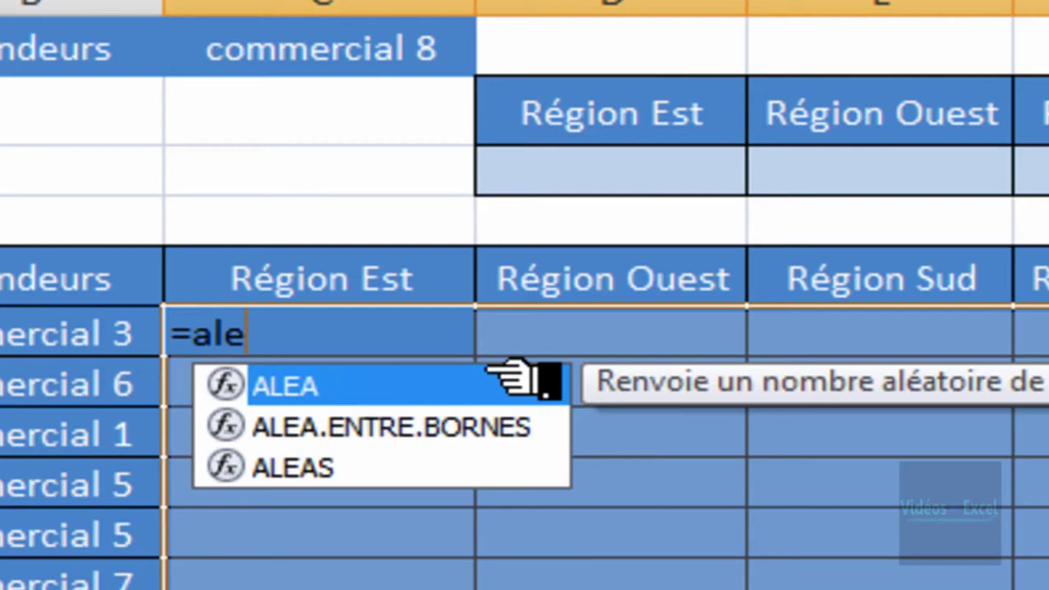
pyautogui.write('e')
pyautogui.press('Down')
pyautogui.press('Tab')
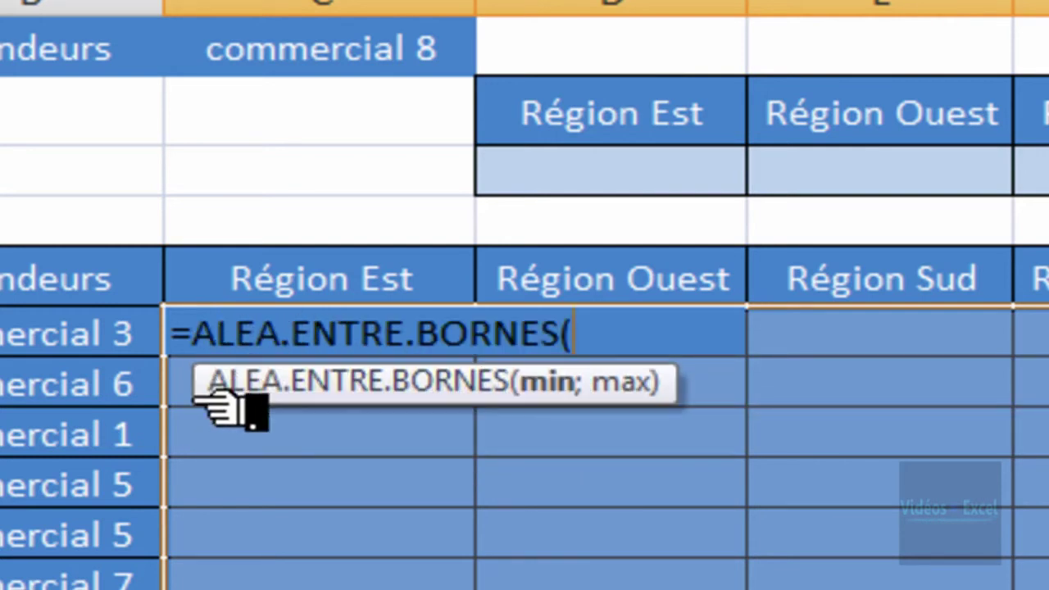
pyautogui.moveTo(238, 393); pyautogui.dragTo(261, 548)
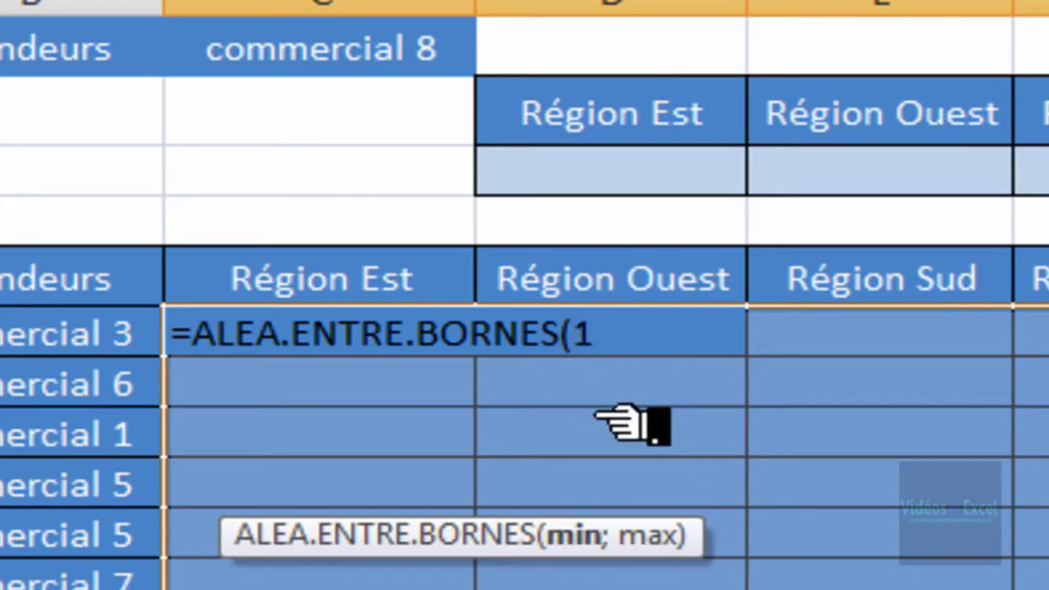
pyautogui.write(';')
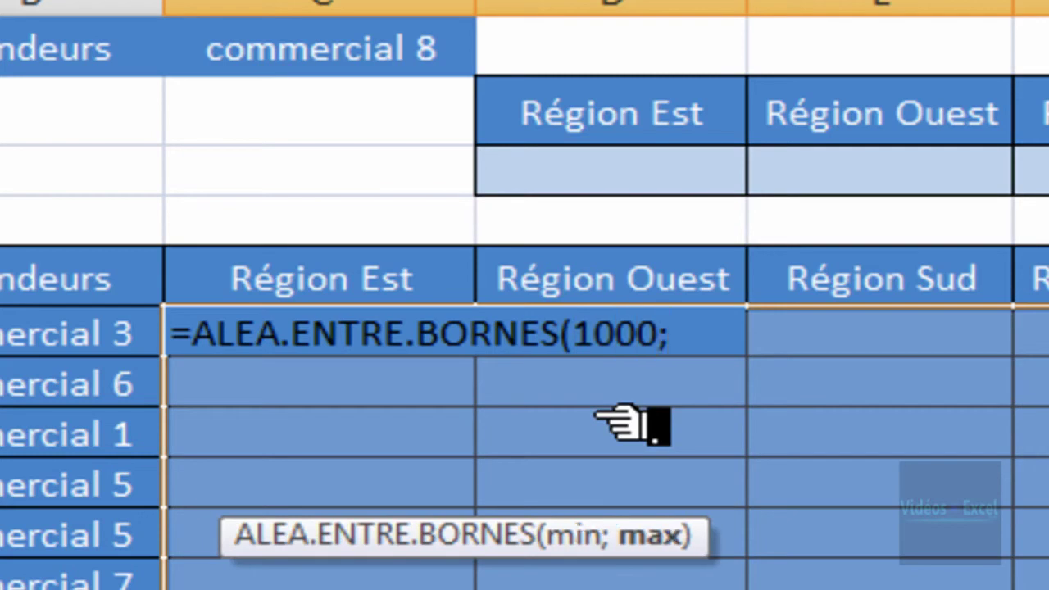
pyautogui.write('10000')
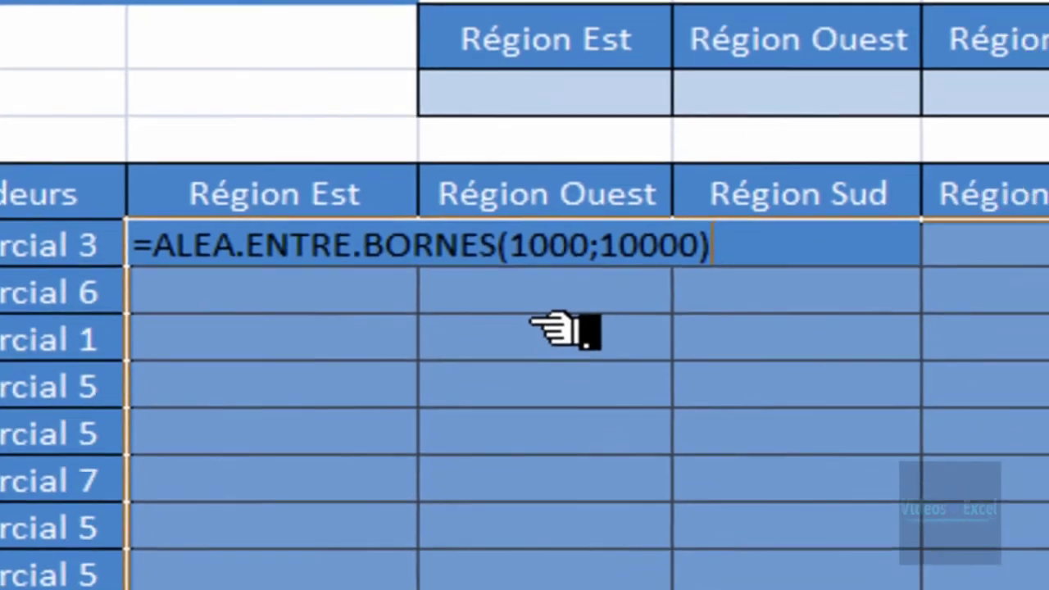
pyautogui.hotkey('ctrl', 'Return')
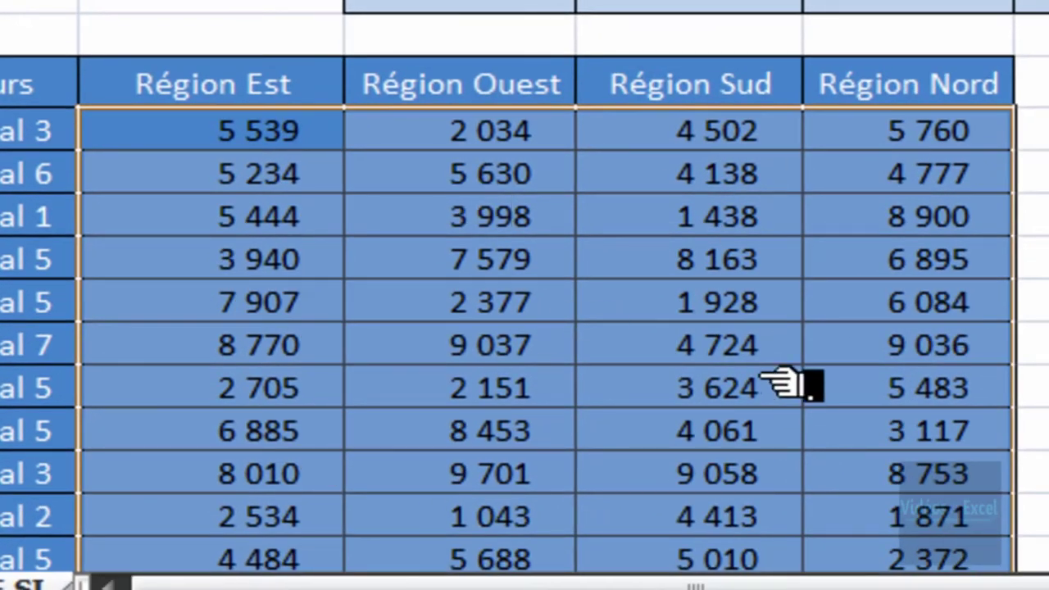
pyautogui.click(466, 305)
pyautogui.click(304, 313)
pyautogui.click(484, 395)
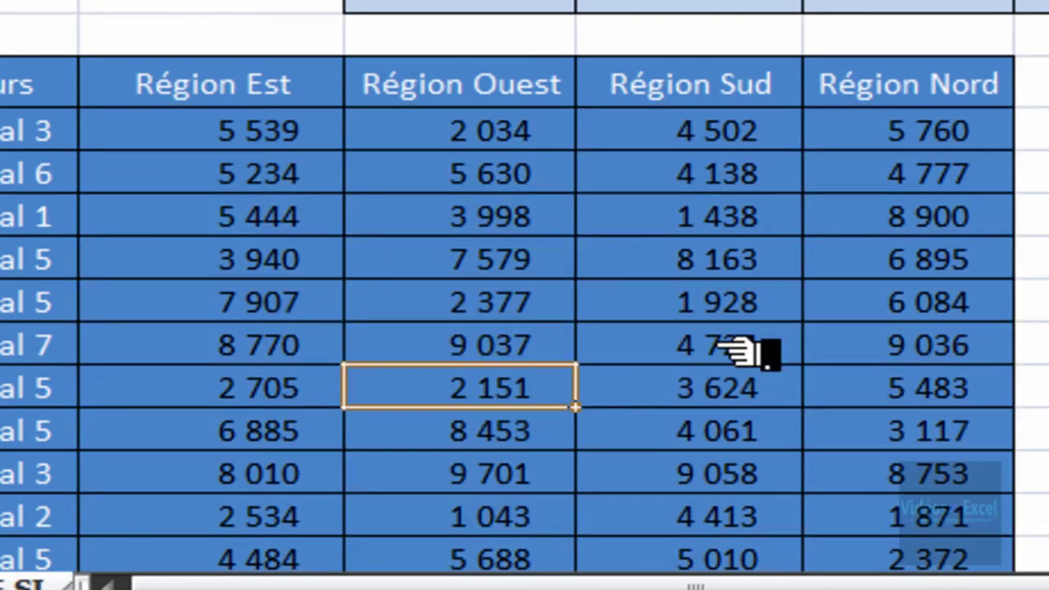
pyautogui.click(792, 344)
pyautogui.click(631, 215)
pyautogui.click(496, 187)
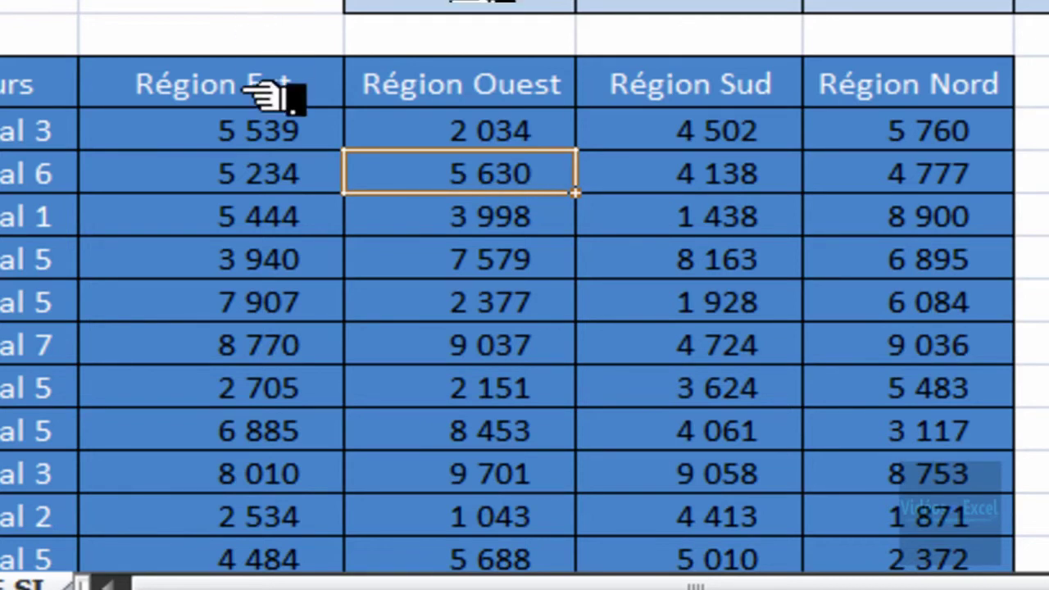
# - Replace the random-number formulas in C6:F16 with their values by copying only the values back in place
pyautogui.click(275, 131)
pyautogui.moveTo(275, 131); pyautogui.dragTo(933, 562)
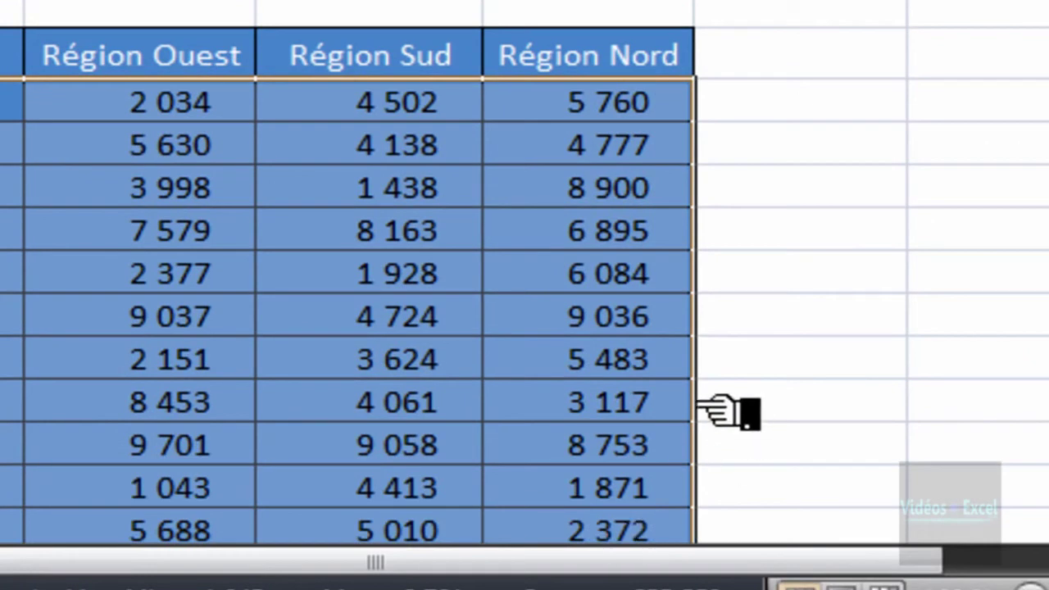
pyautogui.moveTo(699, 406); pyautogui.dragTo(673, 420)
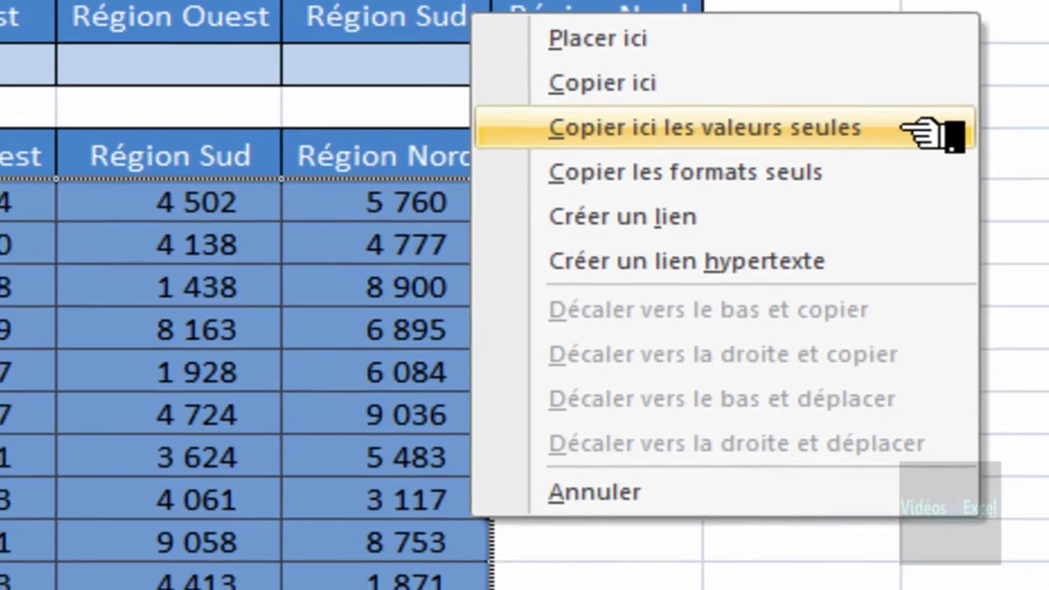
pyautogui.click(902, 138)
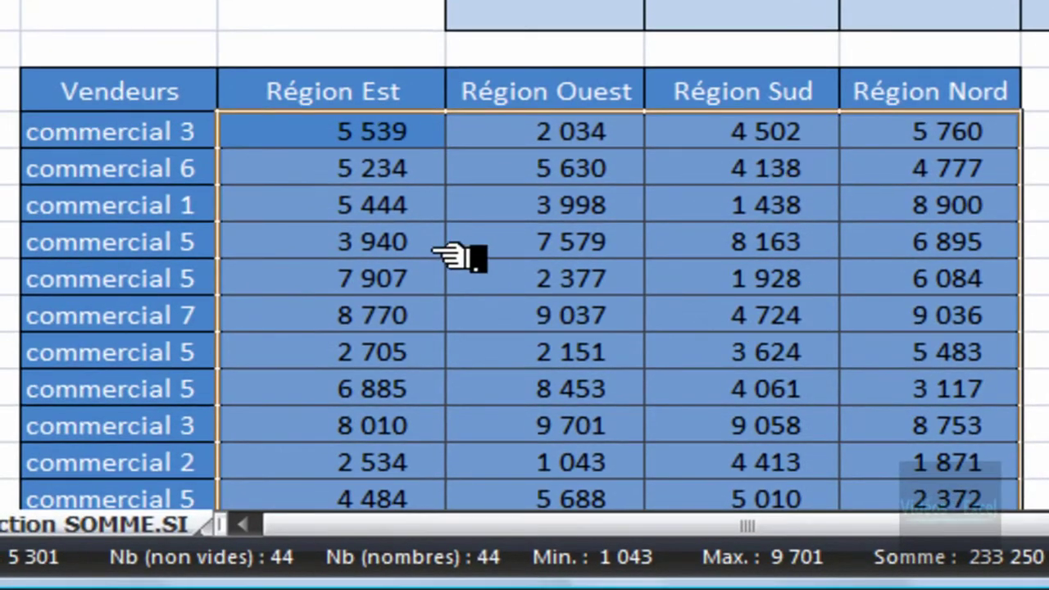
# - Examine the sales data cells, the regional result cells D3:G3 and the choices in the seller list of C1
pyautogui.click(437, 255)
pyautogui.click(796, 246)
pyautogui.click(595, 248)
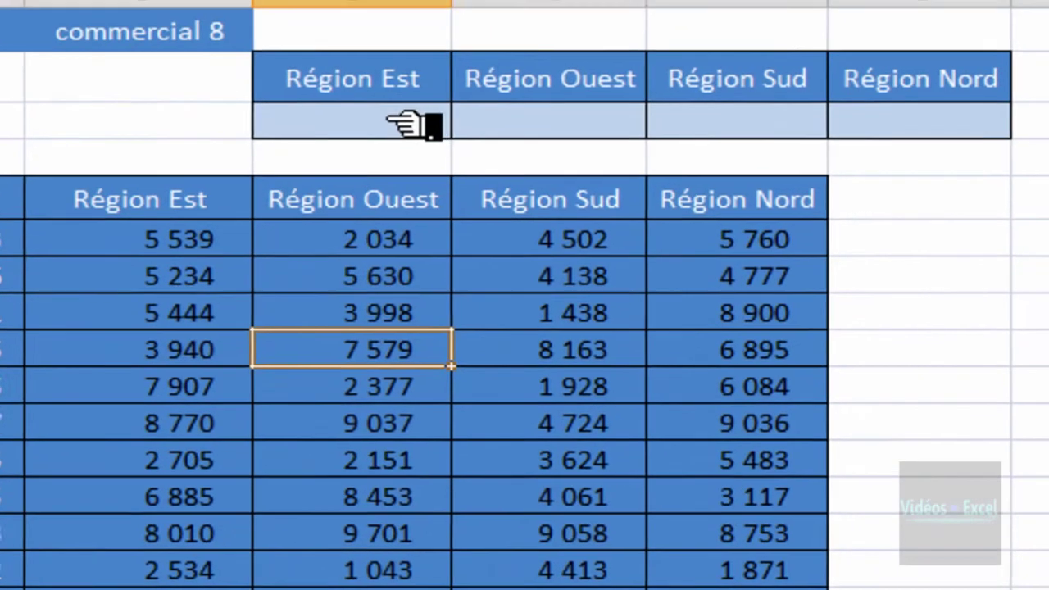
pyautogui.moveTo(583, 10); pyautogui.dragTo(948, 1)
pyautogui.moveTo(766, 111); pyautogui.dragTo(959, 114)
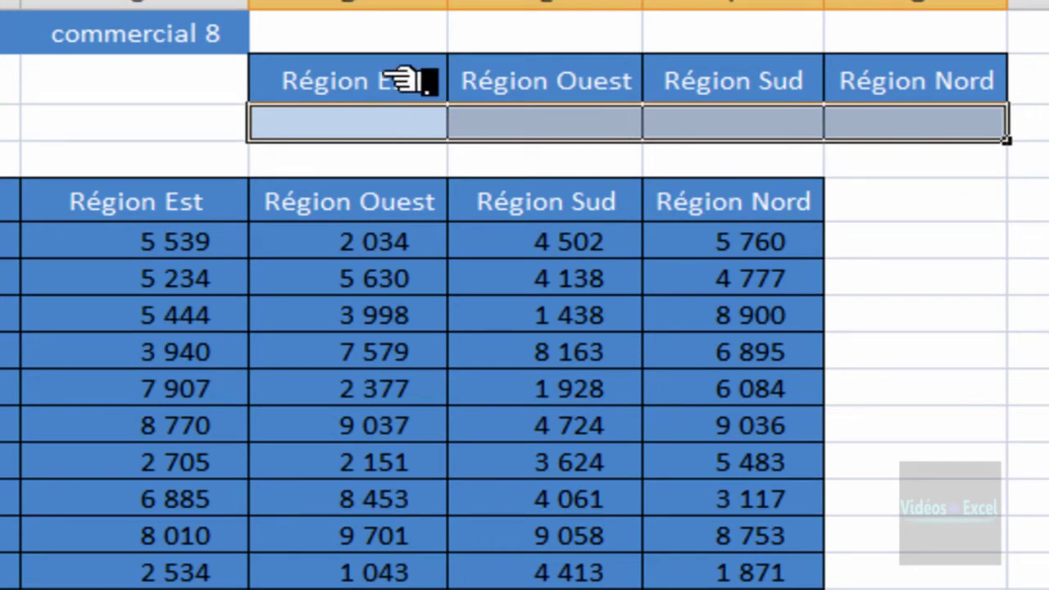
pyautogui.click(363, 136)
pyautogui.click(541, 136)
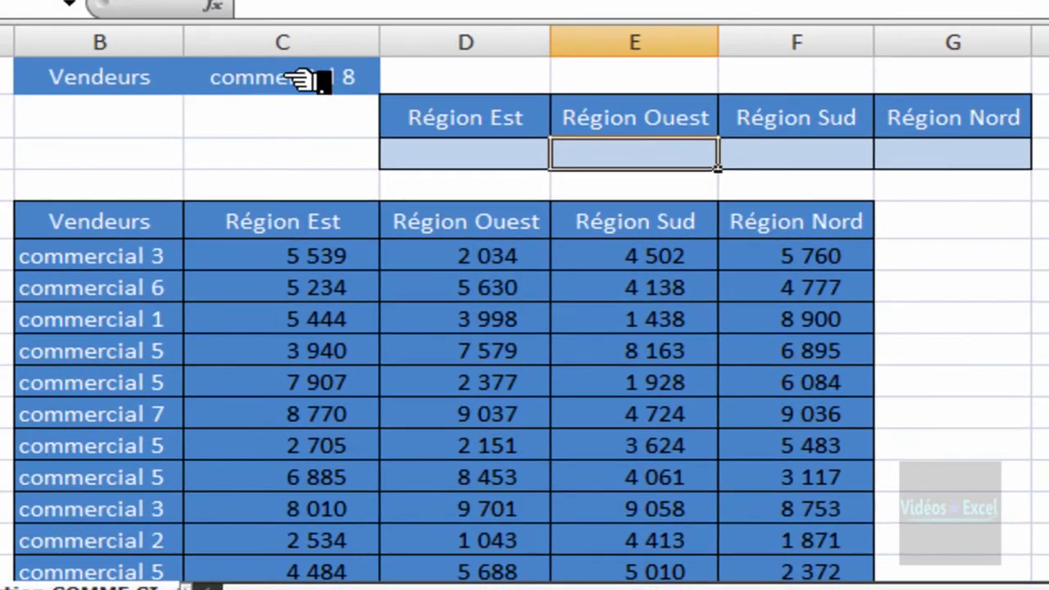
pyautogui.click(168, 39)
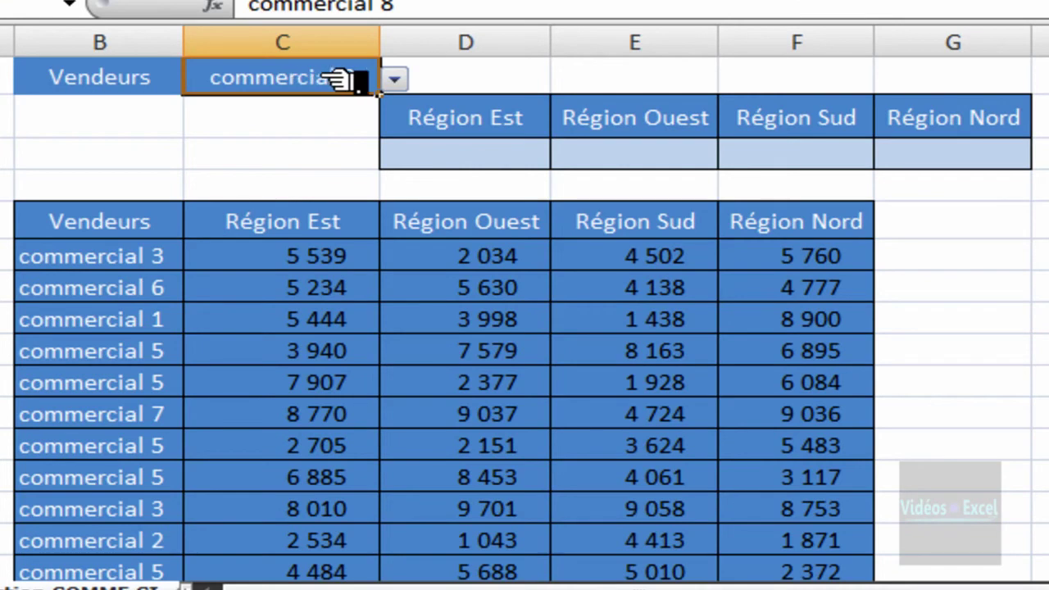
pyautogui.click(395, 80)
pyautogui.moveTo(408, 183)
pyautogui.mouseDown()
pyautogui.moveTo(404, 150)
pyautogui.moveTo(410, 188)
pyautogui.mouseUp()
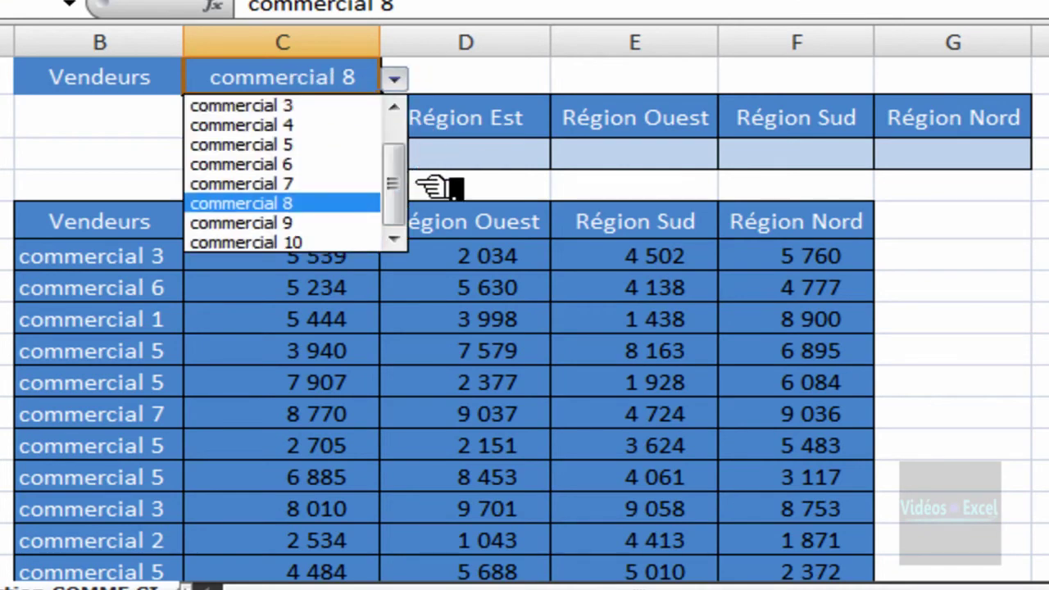
pyautogui.click(480, 160)
# - Begin a SOMME.SI formula across the regional result cells D3:G3 with the seller names B6:B16 as criteria range
pyautogui.click(483, 154)
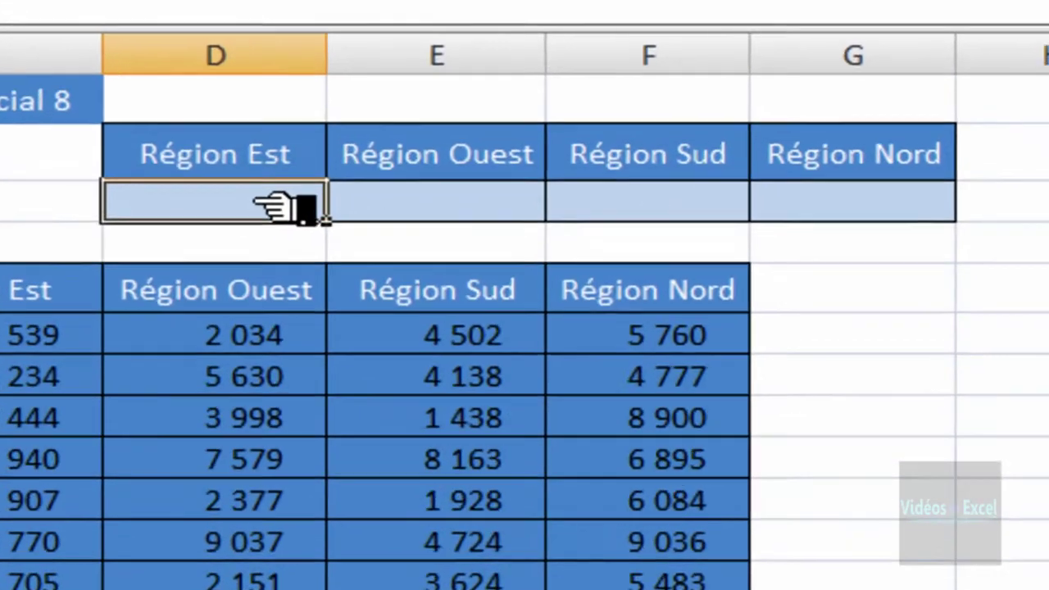
pyautogui.moveTo(515, 156); pyautogui.dragTo(931, 155)
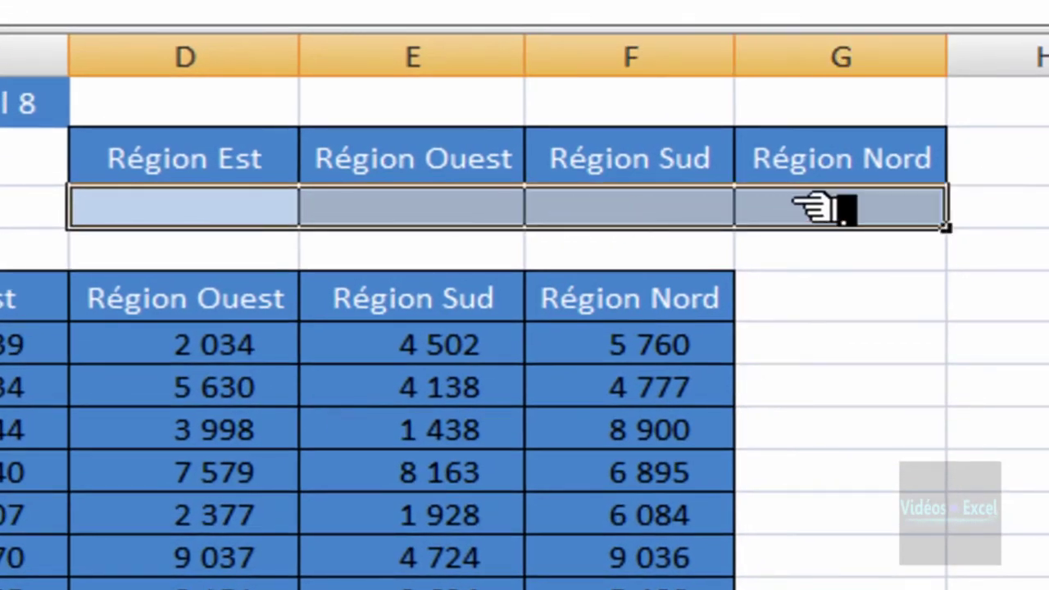
pyautogui.write('=somm')
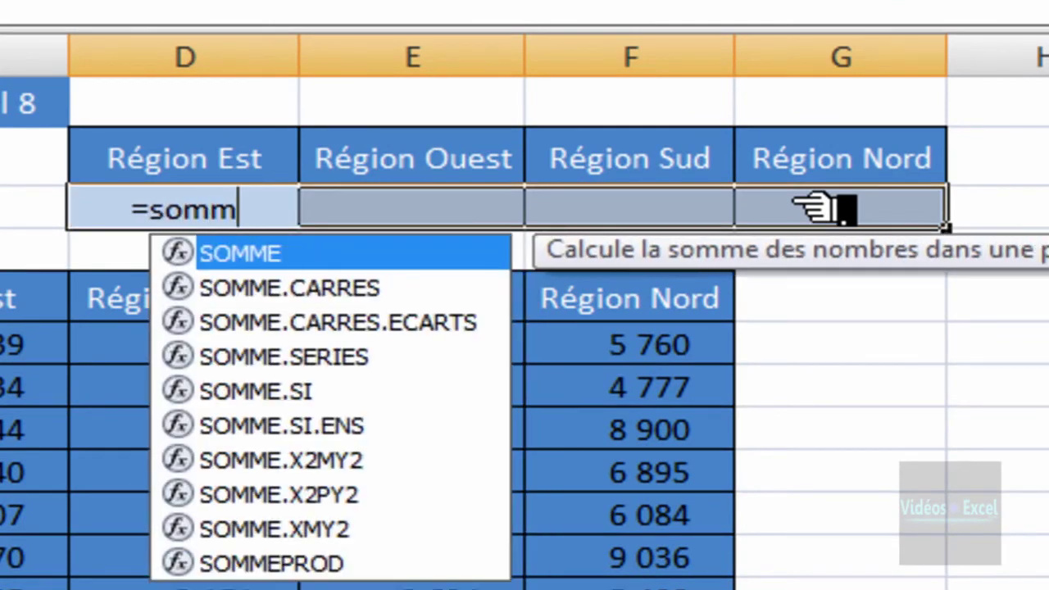
pyautogui.press('Down')
pyautogui.press('Down')
pyautogui.press('Down')
pyautogui.press('Down')
pyautogui.press('Tab')
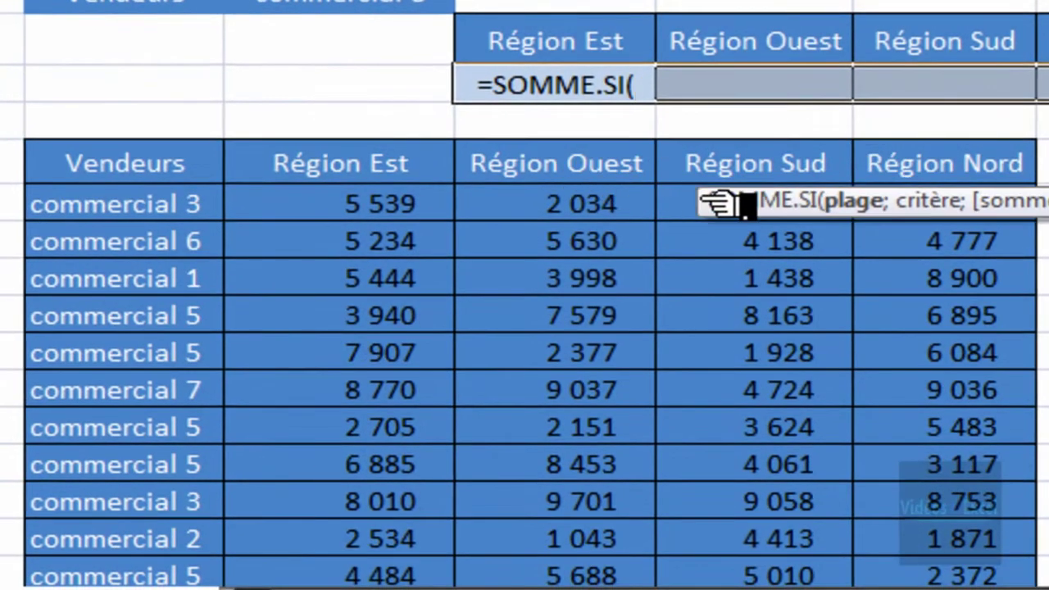
pyautogui.click(176, 207)
pyautogui.moveTo(176, 206); pyautogui.dragTo(183, 572)
pyautogui.write(';')
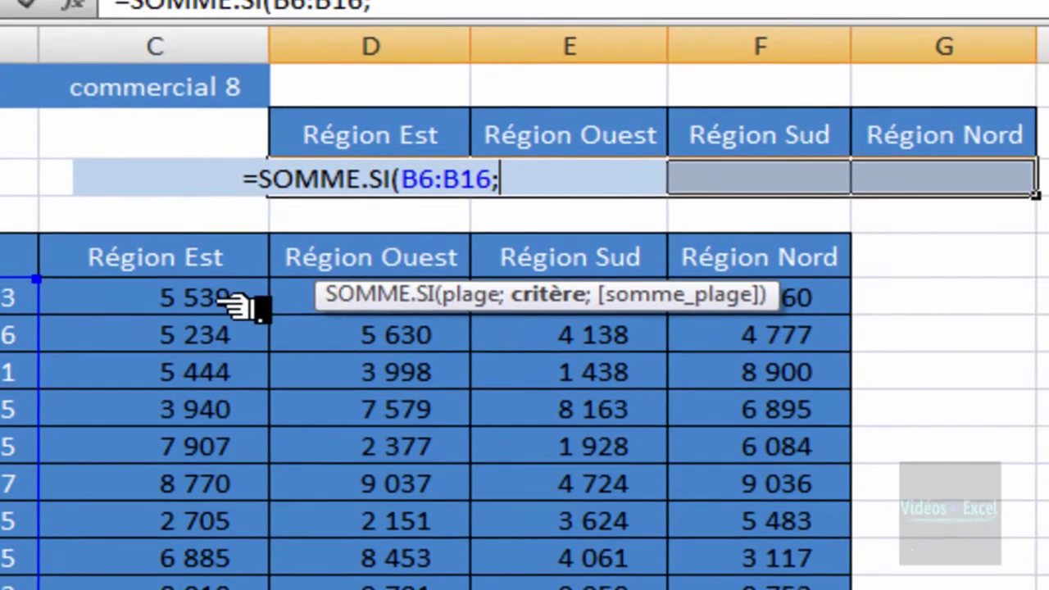
# - Add the seller cell $C$1 as the criterion and make the criteria range absolute as $B$6:$B$16
pyautogui.click(195, 90)
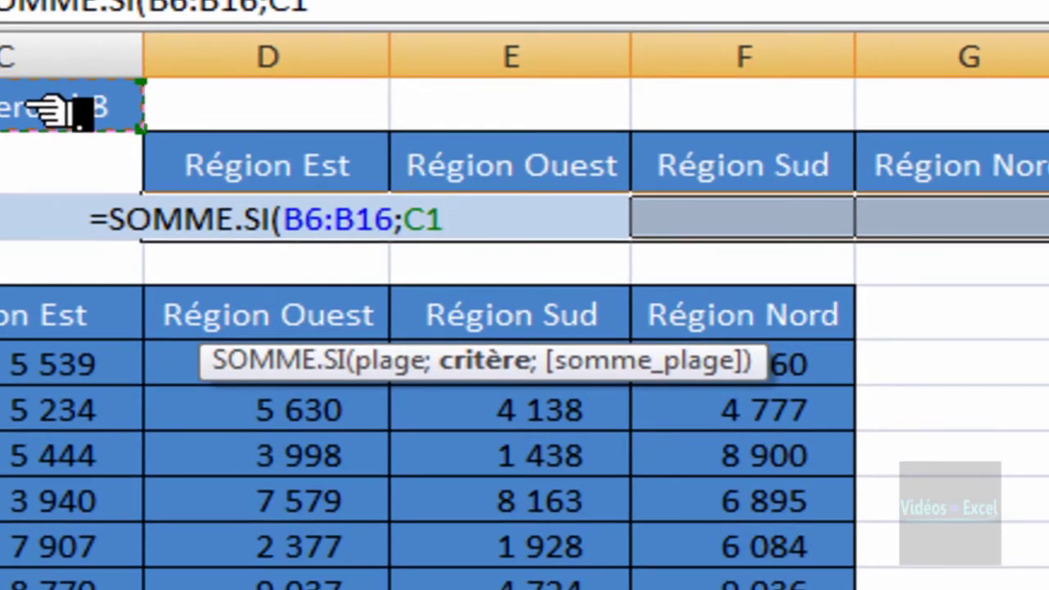
pyautogui.press('F4')
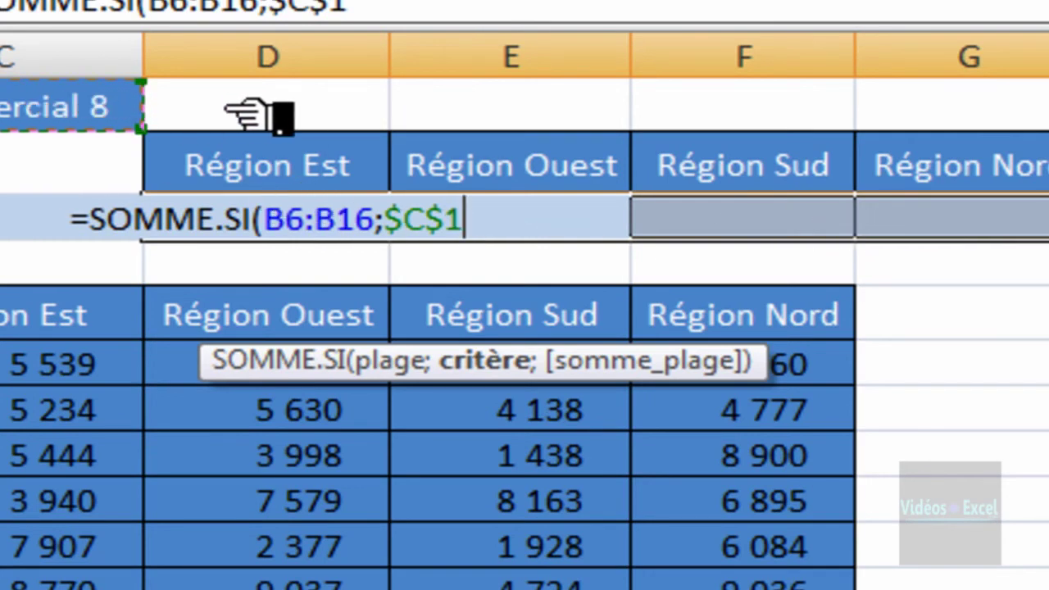
pyautogui.click(307, 221)
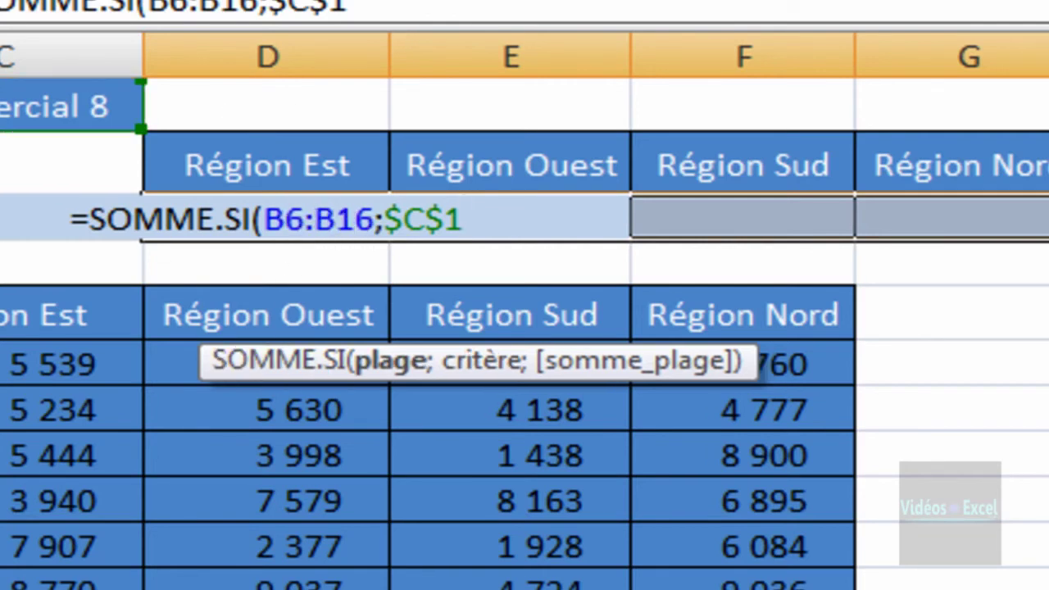
pyautogui.press('F4')
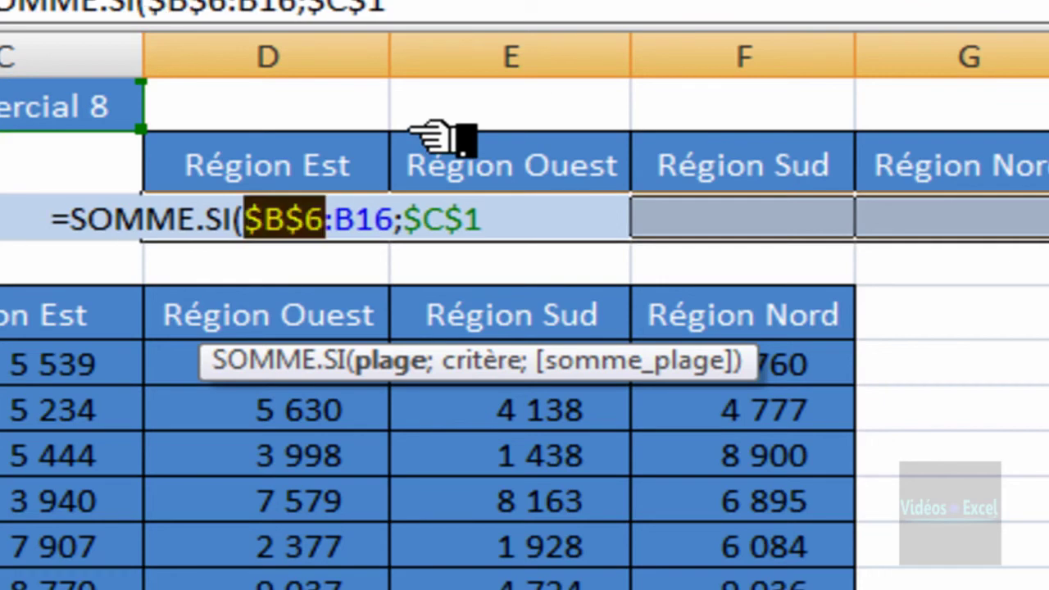
pyautogui.click(375, 220)
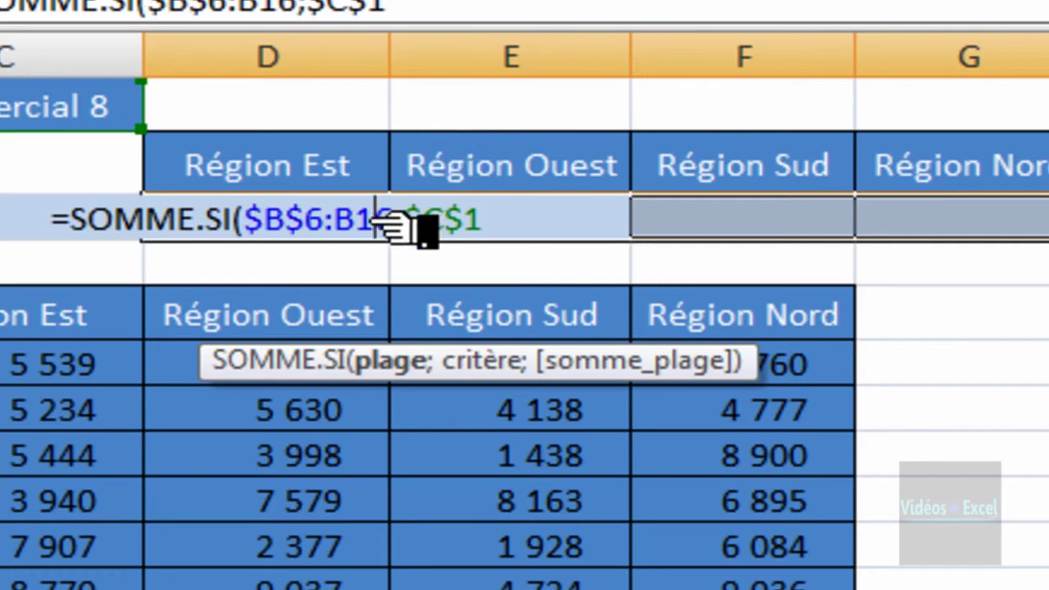
pyautogui.press('F4')
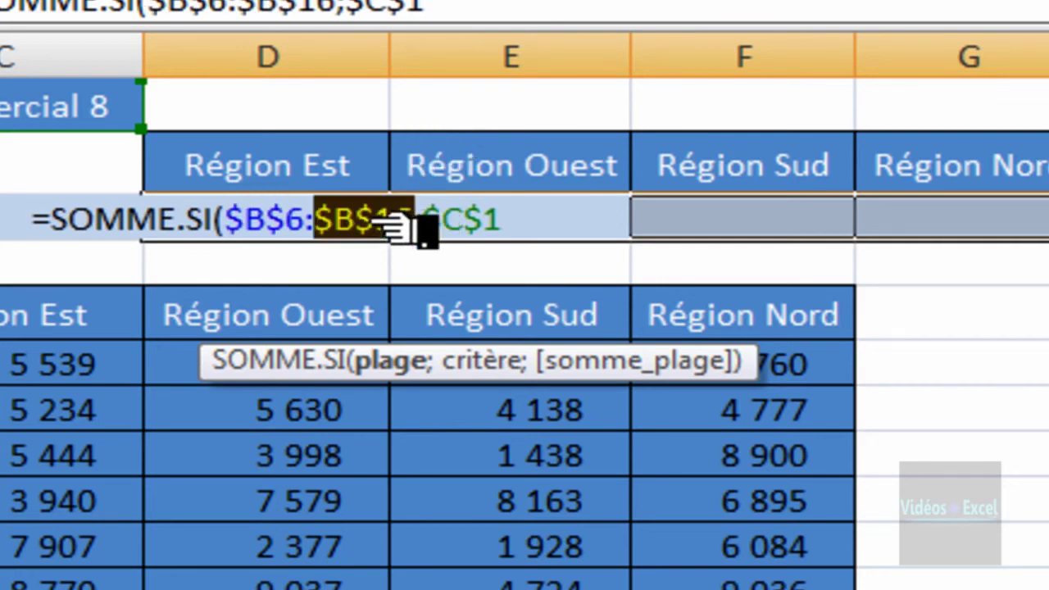
pyautogui.click(603, 223)
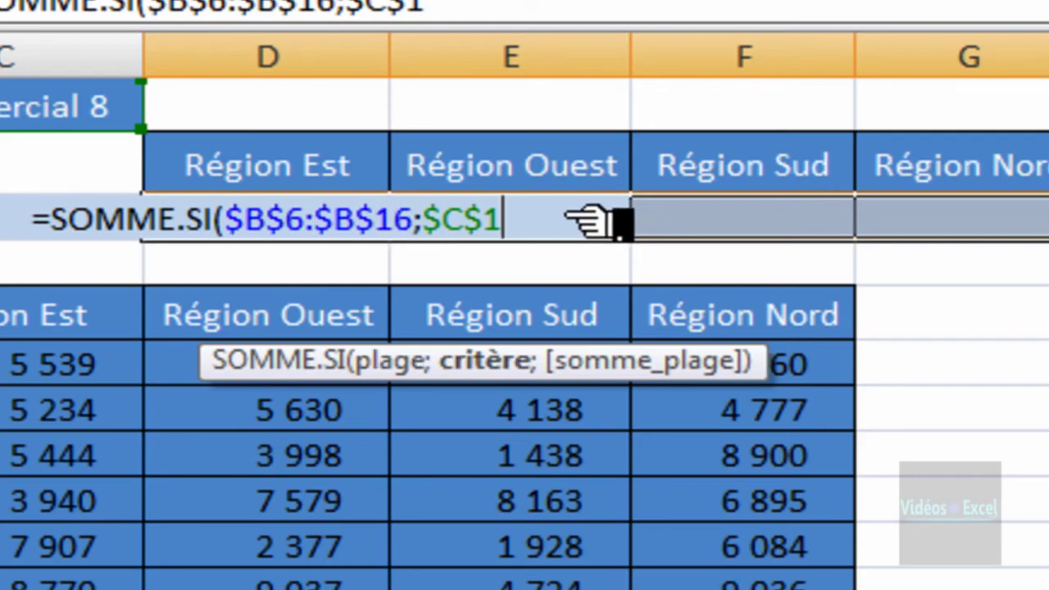
# - Add C6:F16 as the sum range and enter the completed SOMME.SI formula in all of D3:G3
pyautogui.write(';')
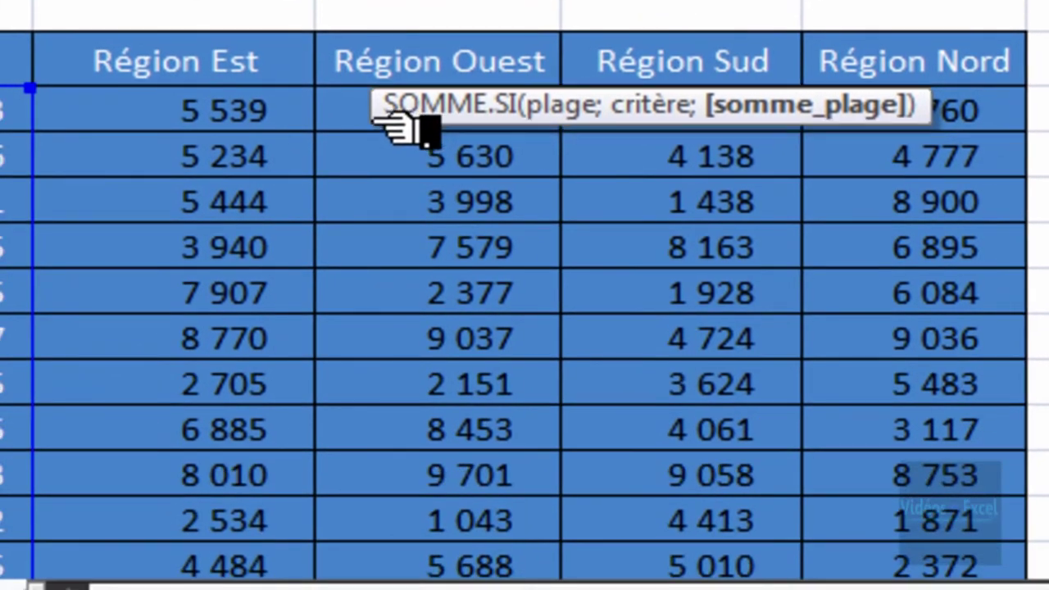
pyautogui.moveTo(400, 127); pyautogui.dragTo(1024, 35)
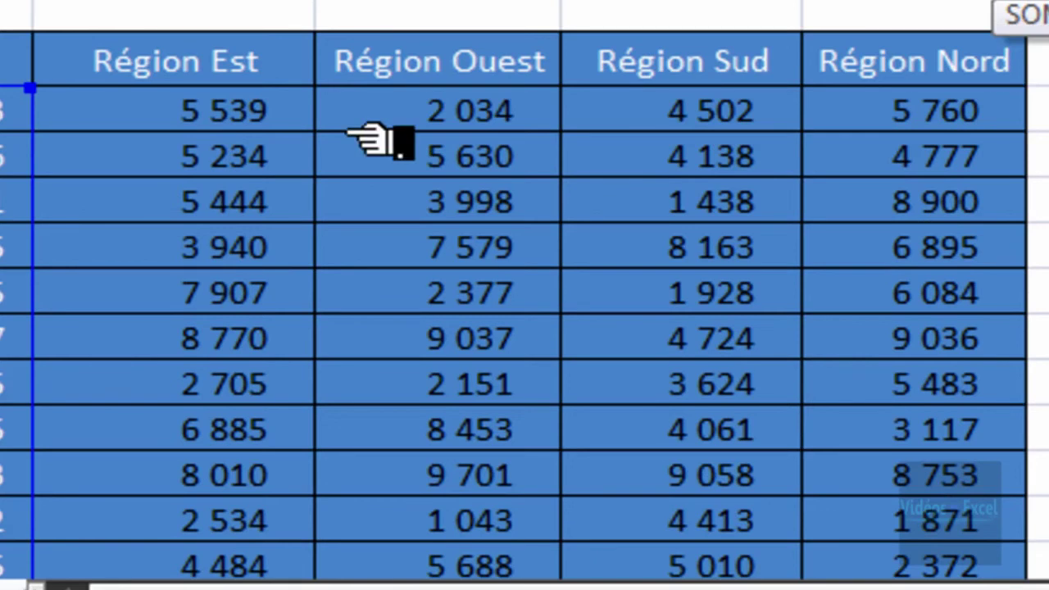
pyautogui.moveTo(243, 119); pyautogui.dragTo(933, 564)
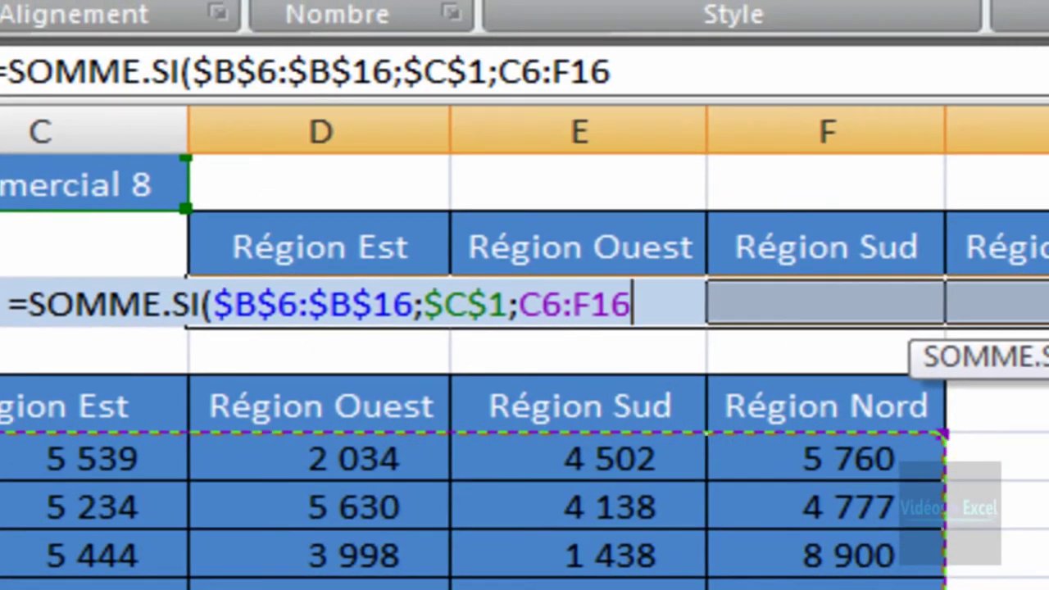
pyautogui.write(')')
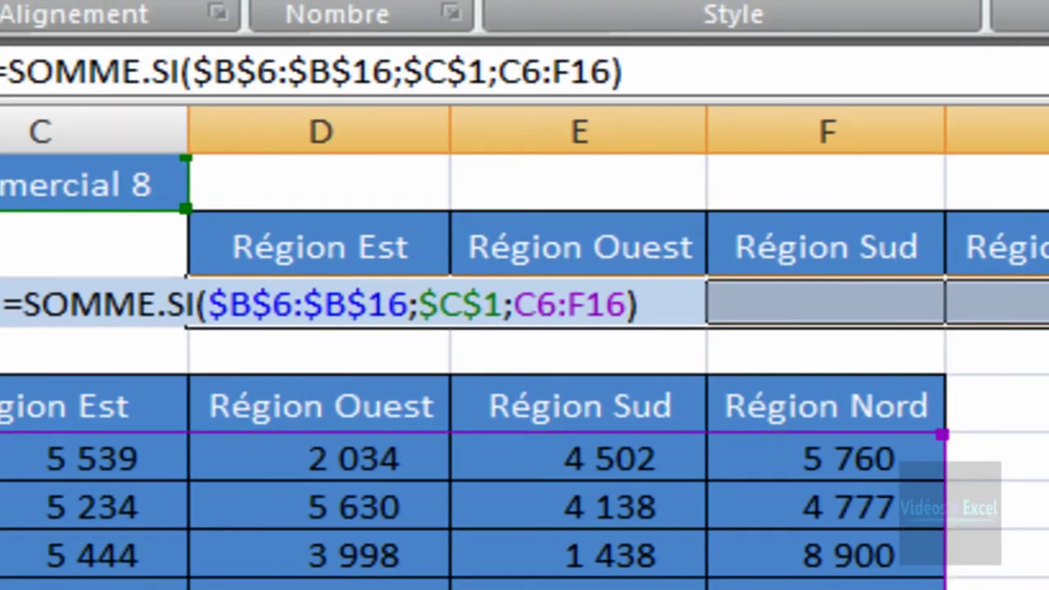
pyautogui.hotkey('ctrl', 'Return')
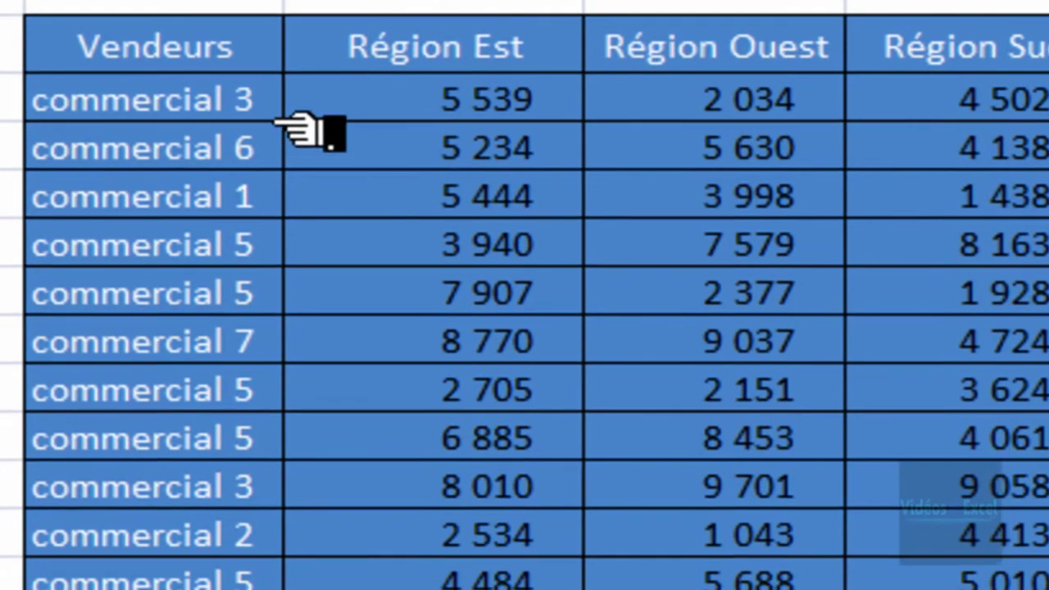
# - Try the seller choice in C1 with commercial 4 and then with commercial 3
pyautogui.click(502, 229)
pyautogui.click(246, 98)
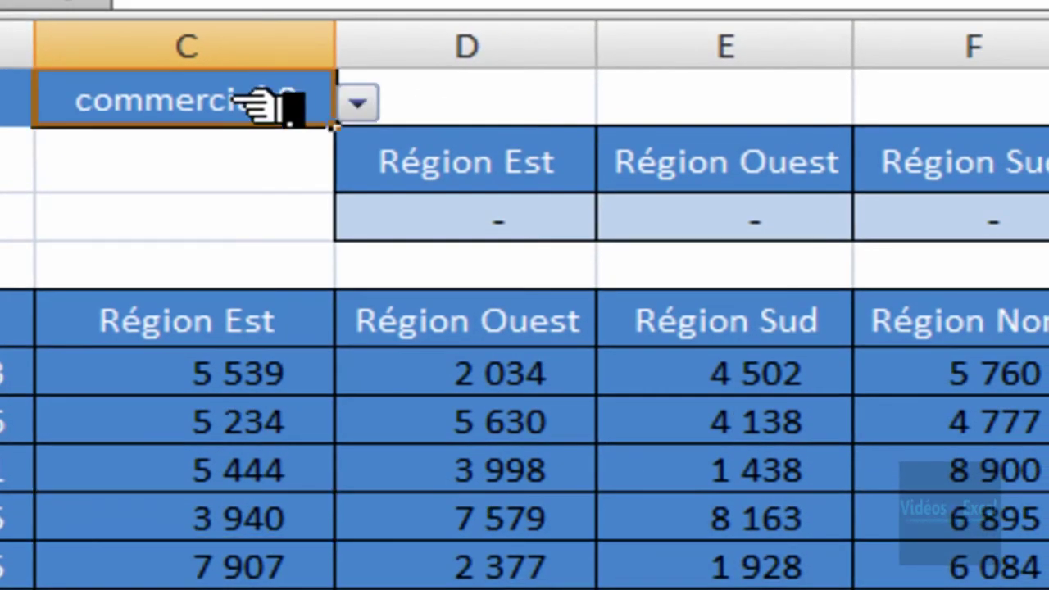
pyautogui.click(353, 102)
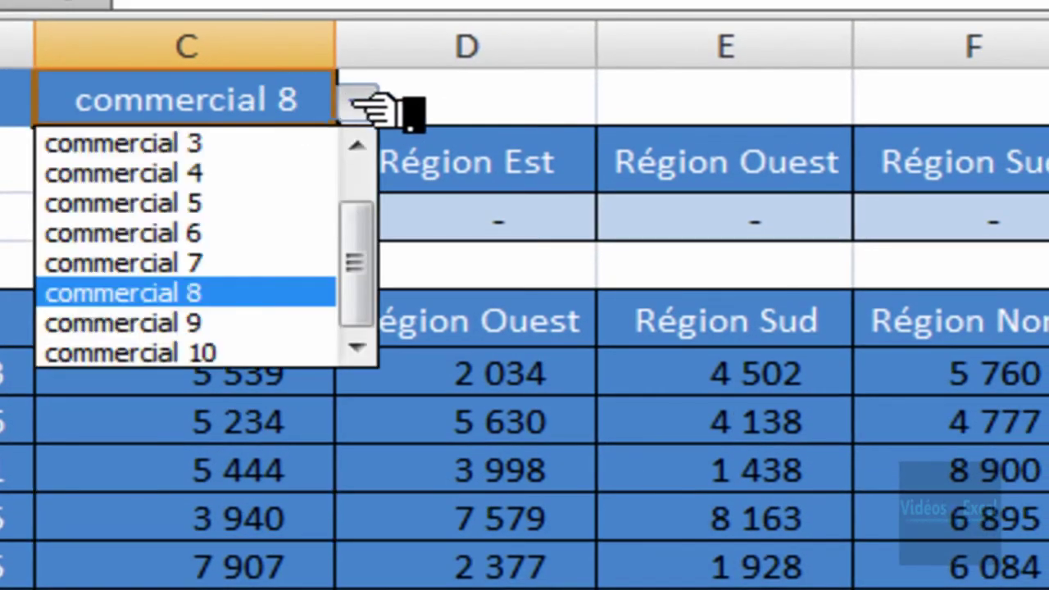
pyautogui.click(326, 174)
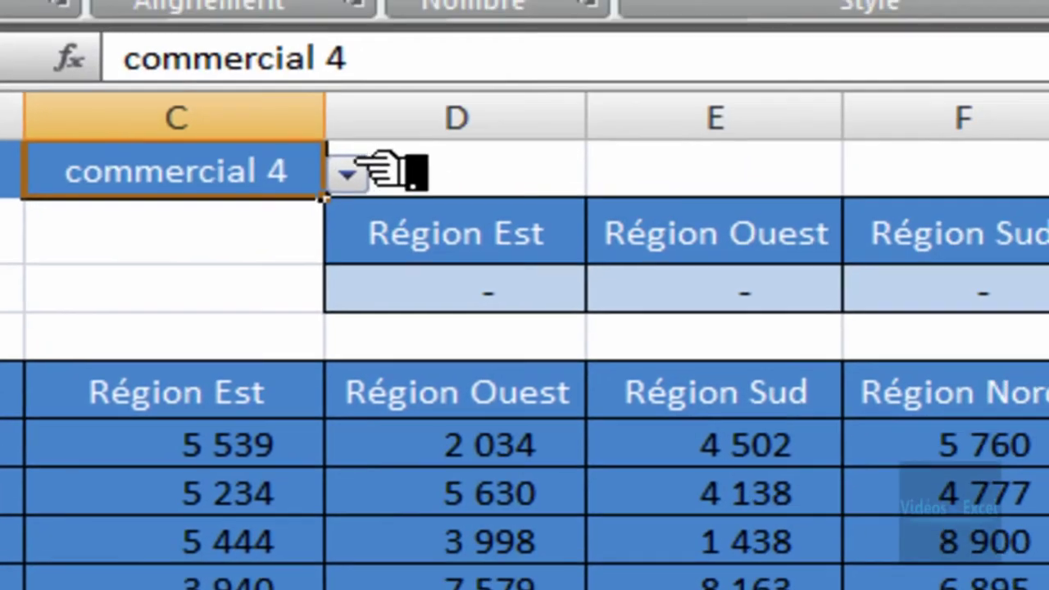
pyautogui.click(351, 173)
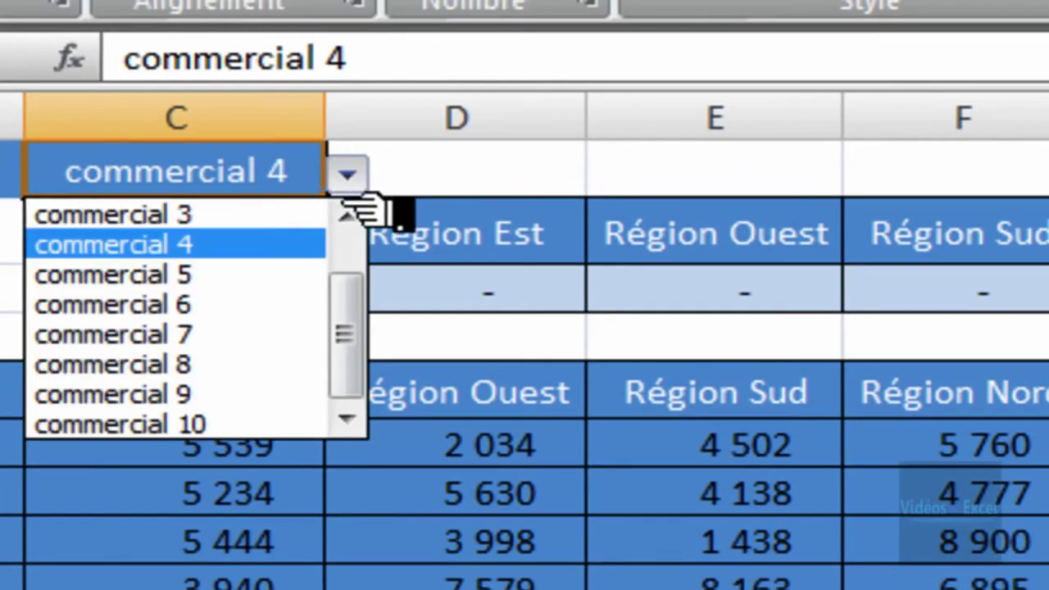
pyautogui.click(305, 215)
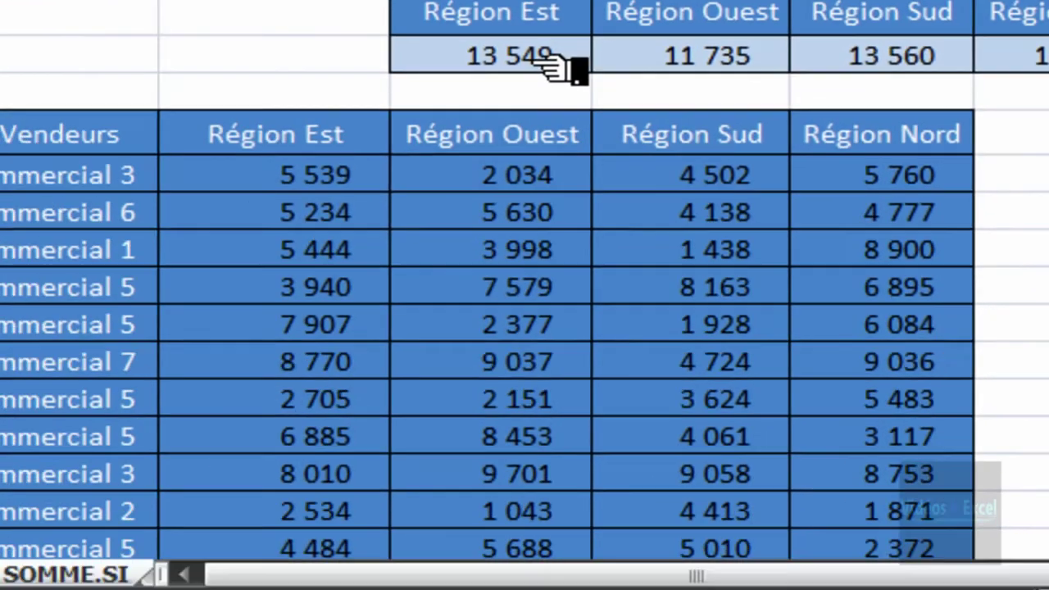
# - Check the Région Est result in D3 against the sum of commercial 3's sales in C6 and C14
pyautogui.click(213, 279)
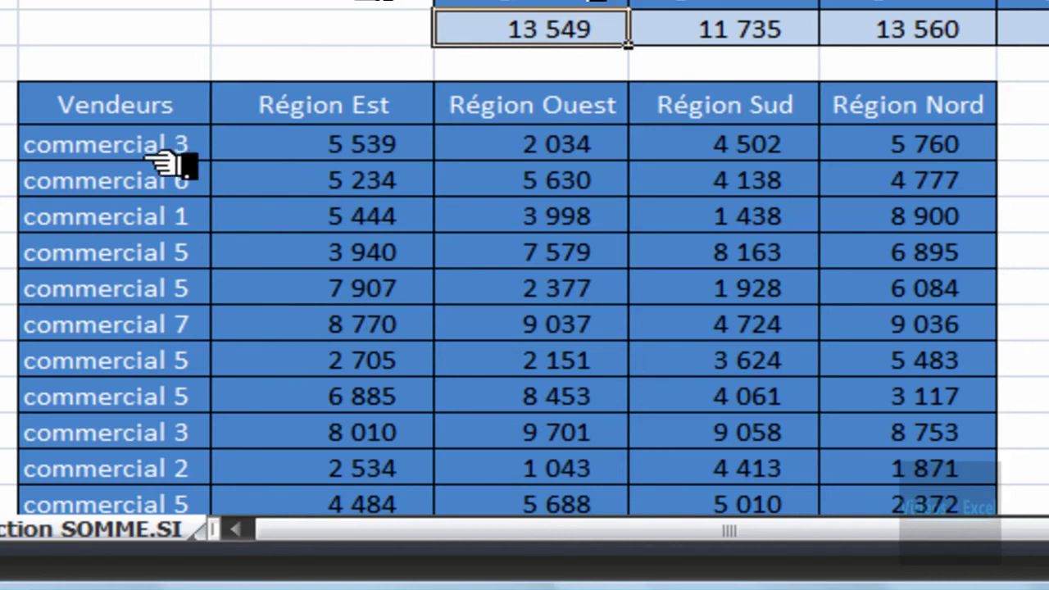
pyautogui.click(328, 146)
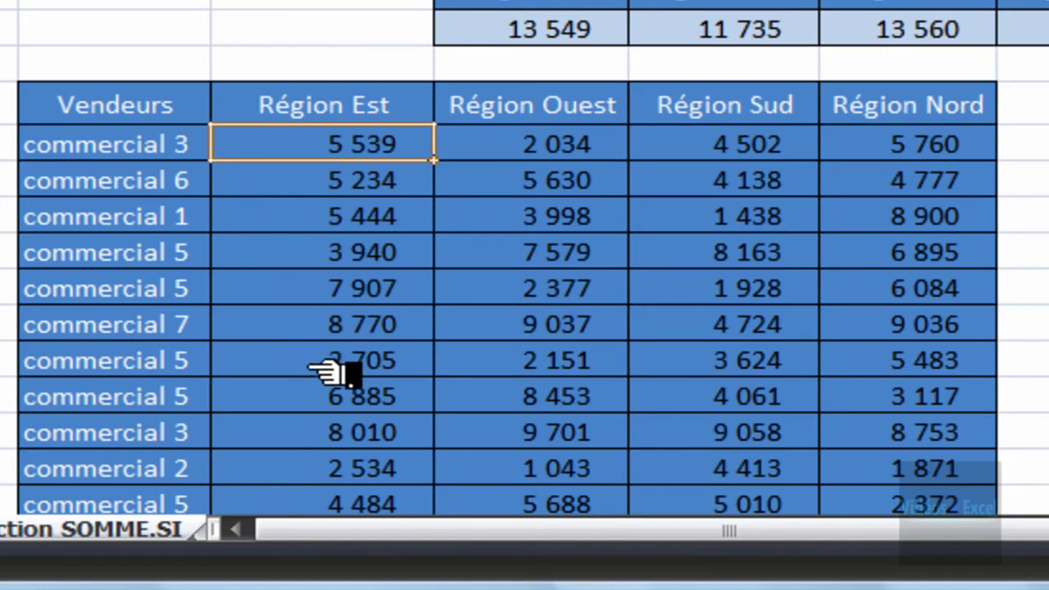
pyautogui.keyDown('ctrl'); pyautogui.click(328, 443); pyautogui.keyUp('ctrl')
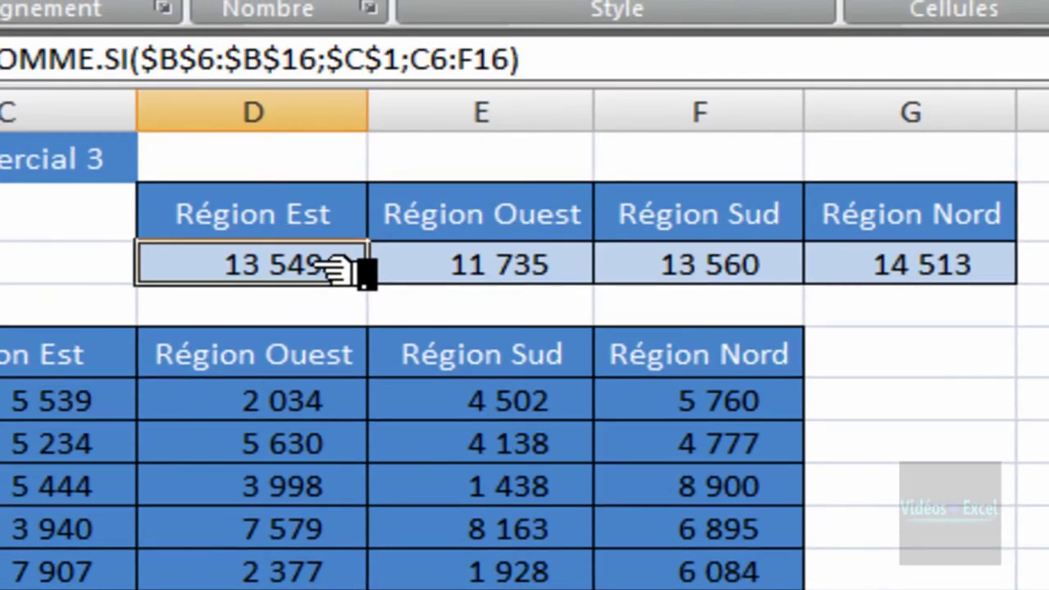
# - Check the Région Sud result in F3 against the sum of commercial 3's sales in E6 and E14
pyautogui.click(758, 264)
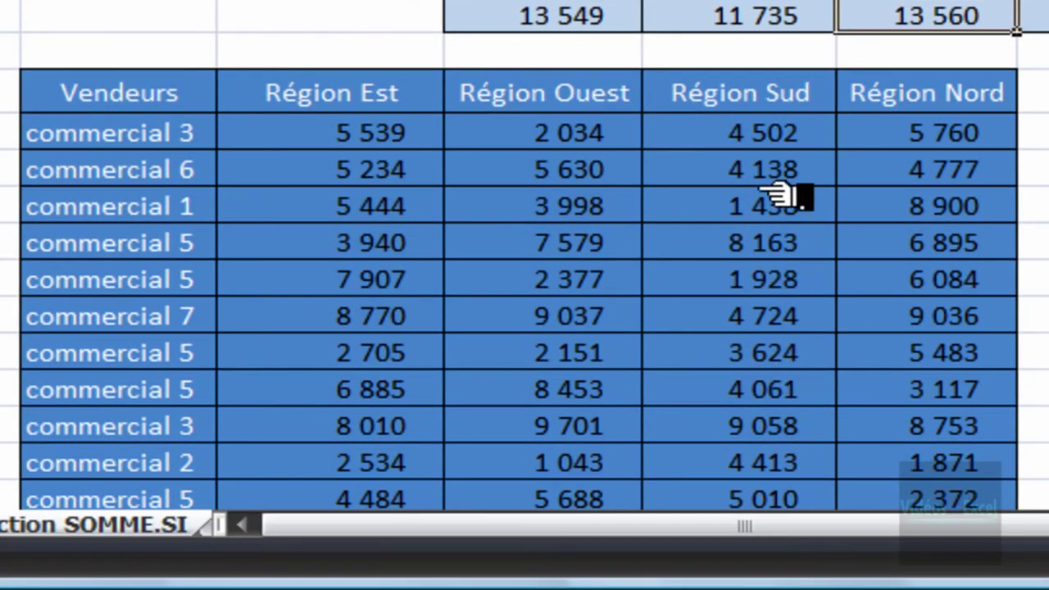
pyautogui.click(783, 143)
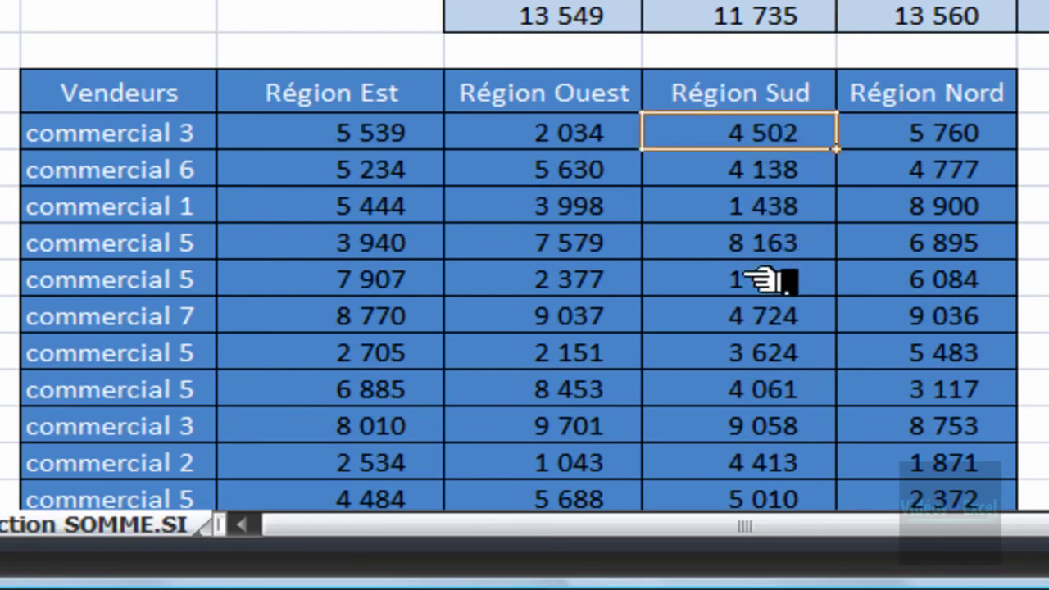
pyautogui.keyDown('ctrl'); pyautogui.click(759, 430); pyautogui.keyUp('ctrl')
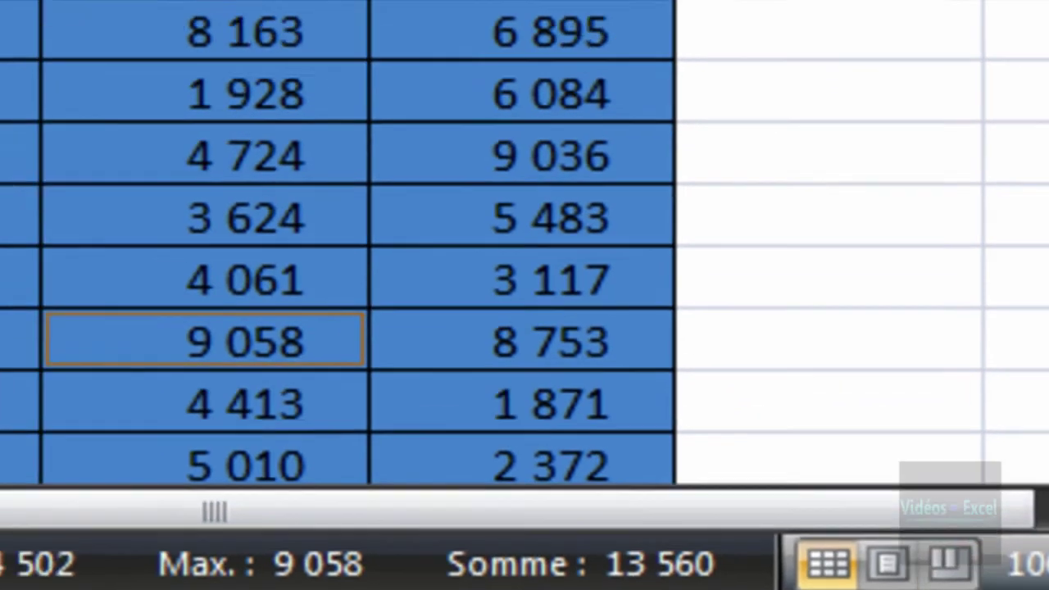
# - Choose commercial 6 as the seller in C1
pyautogui.click(241, 122)
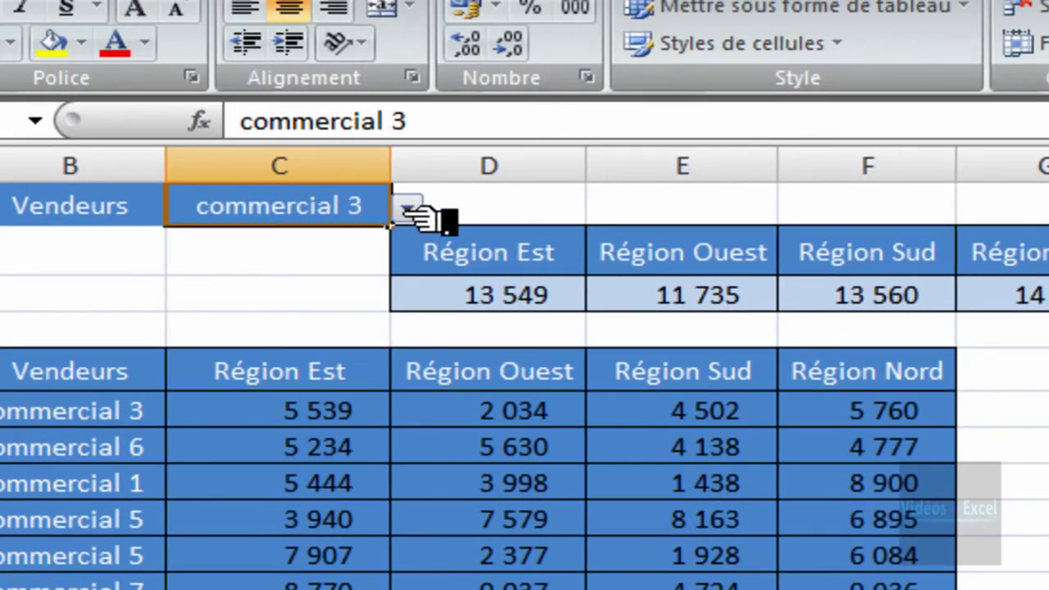
pyautogui.click(405, 210)
pyautogui.click(365, 304)
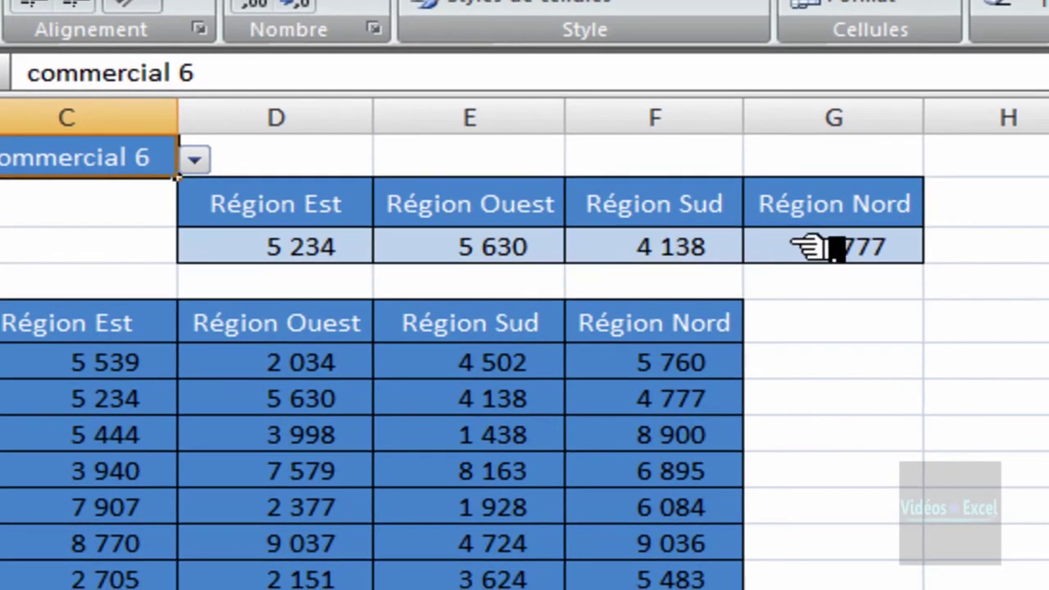
# - Compare the Région Nord result in G3 with commercial 6's Région Nord sales in F7
pyautogui.click(858, 251)
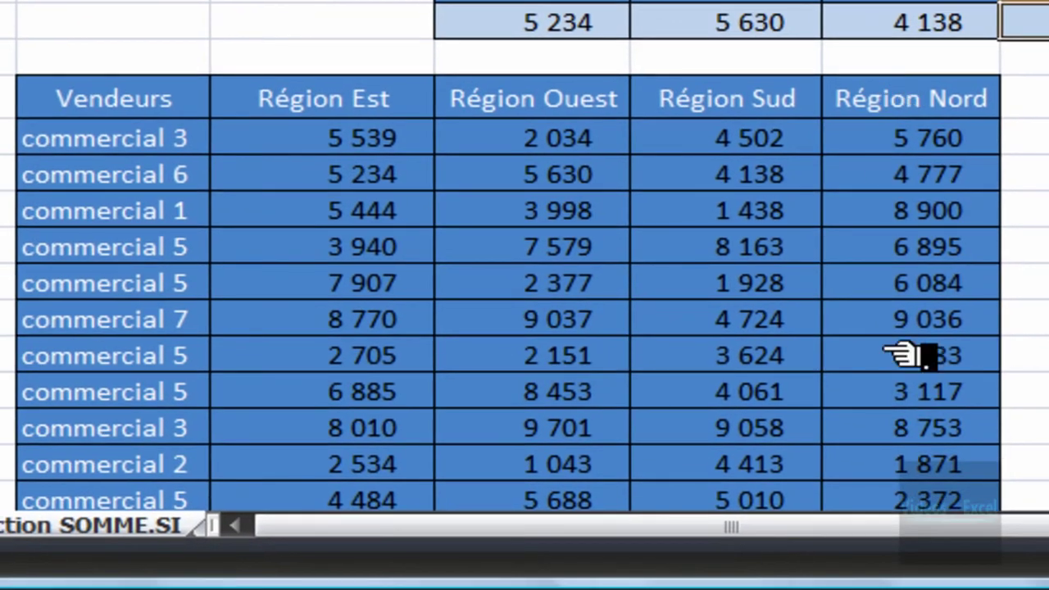
pyautogui.click(935, 175)
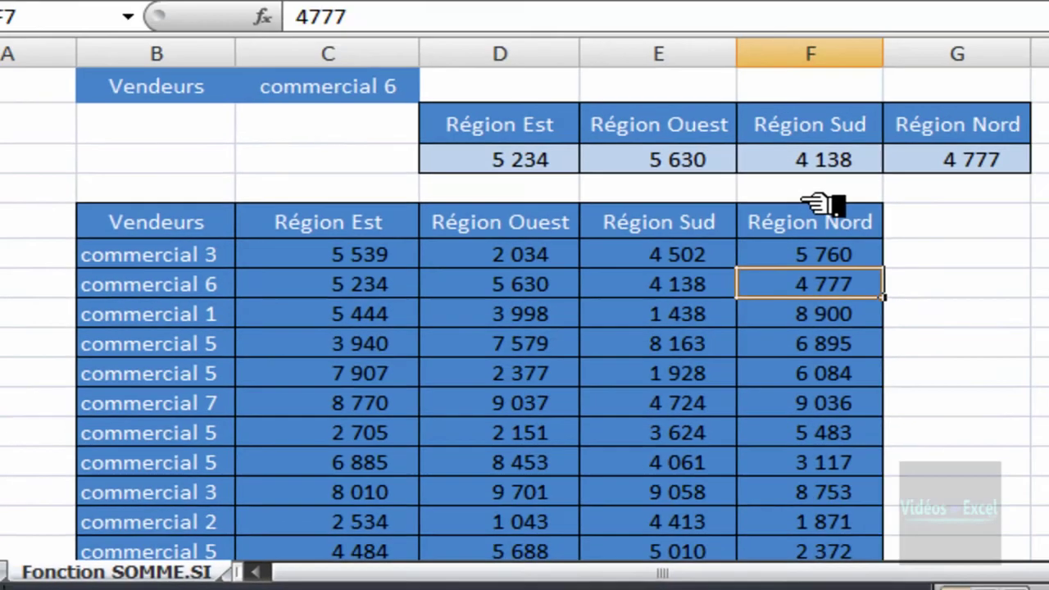
pyautogui.click(900, 65)
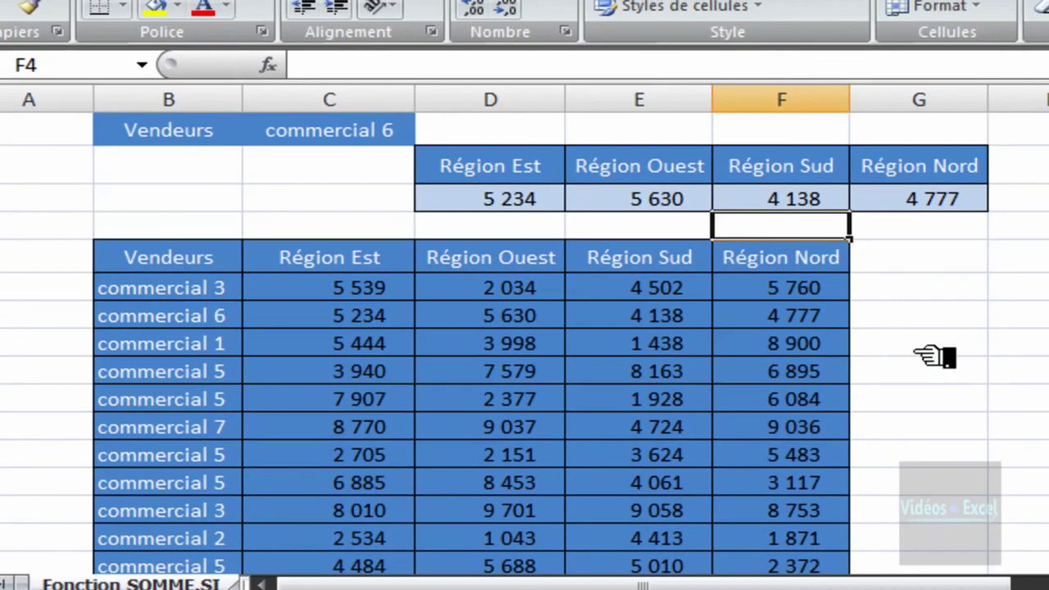
pyautogui.click(1023, 251)
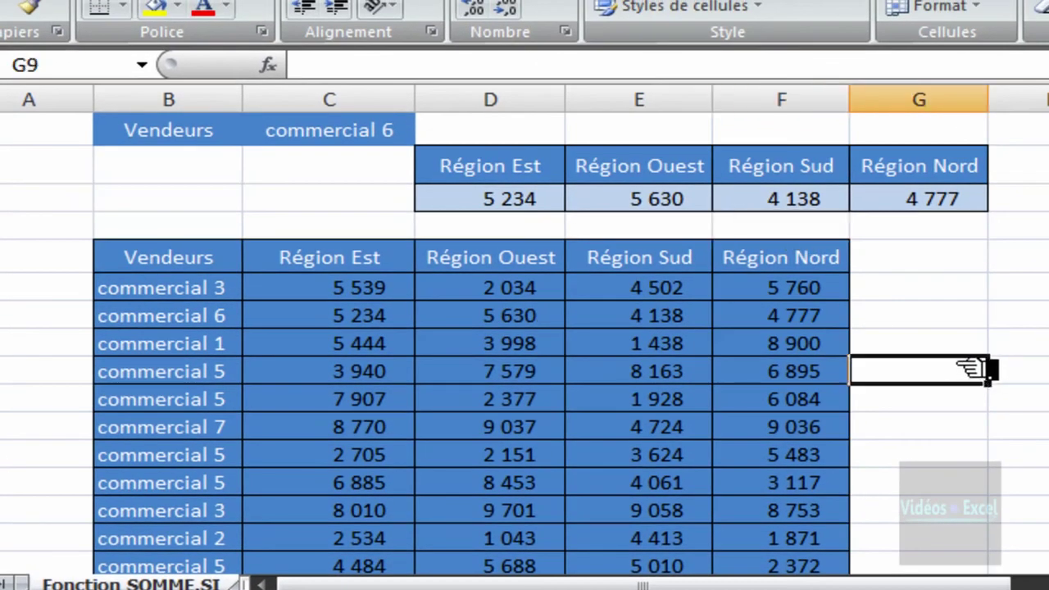